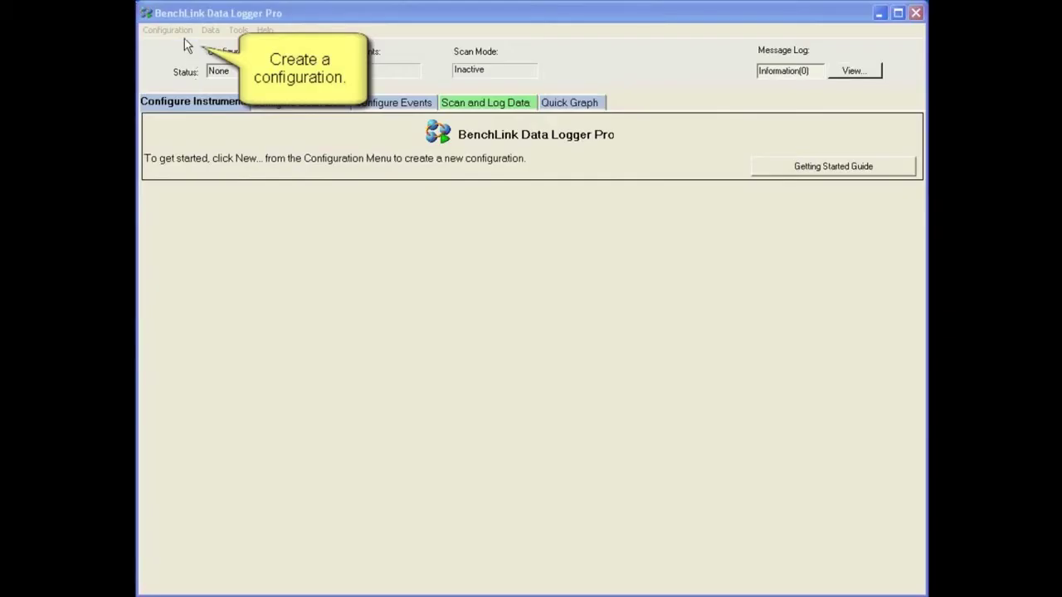
- Start a new configuration and name it 'Getting Started with Scanning'
left_click(183, 37)
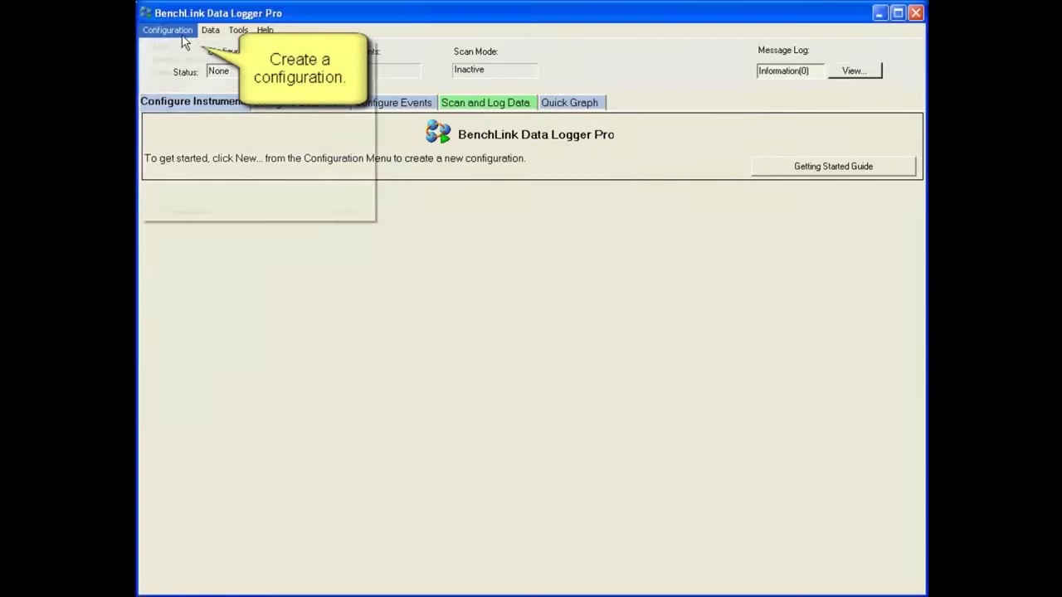
left_click(179, 47)
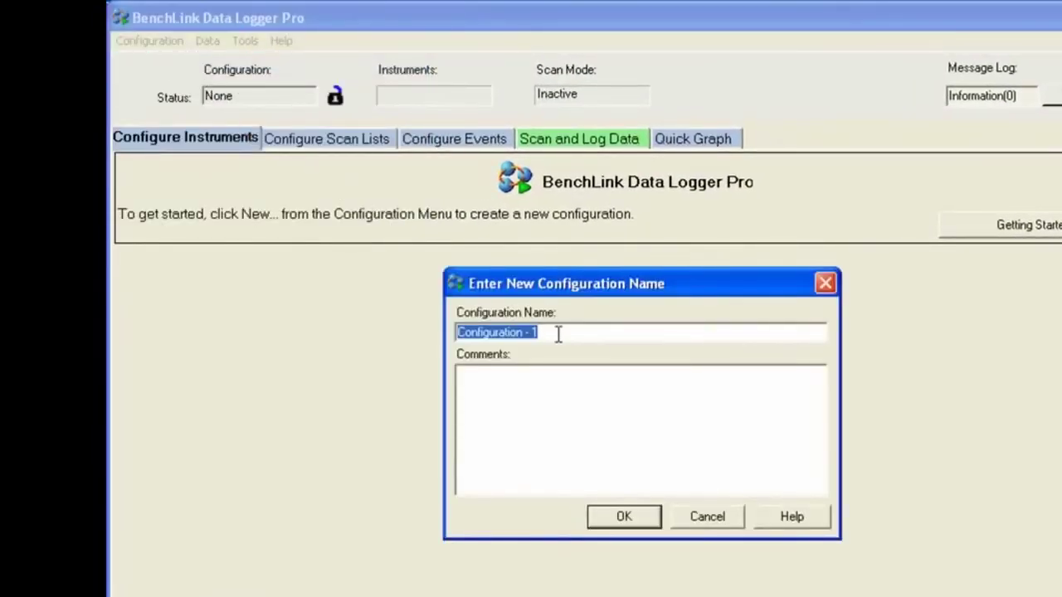
type("Gett")
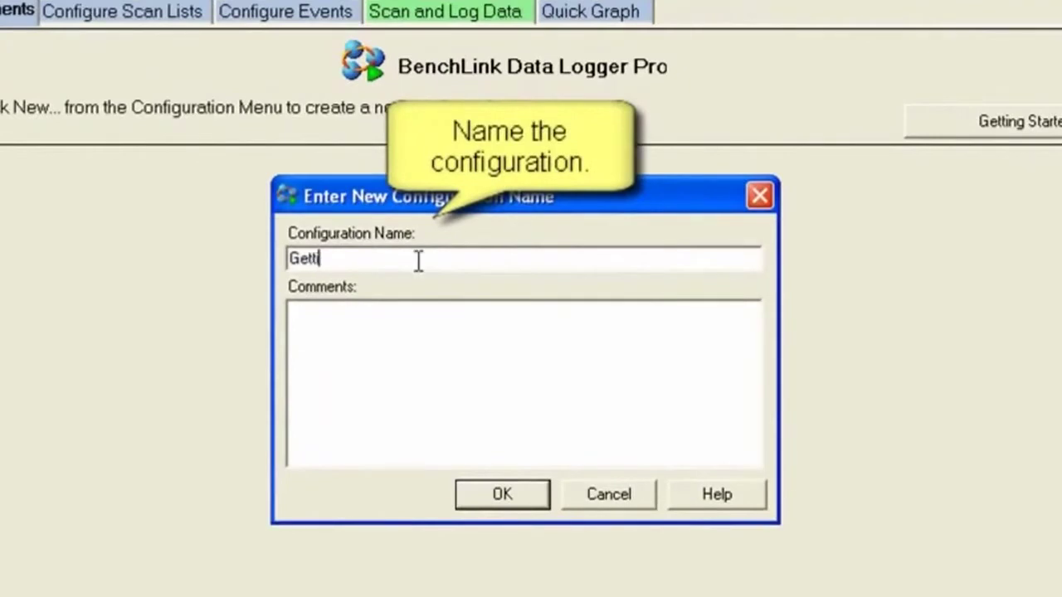
type("ing Start")
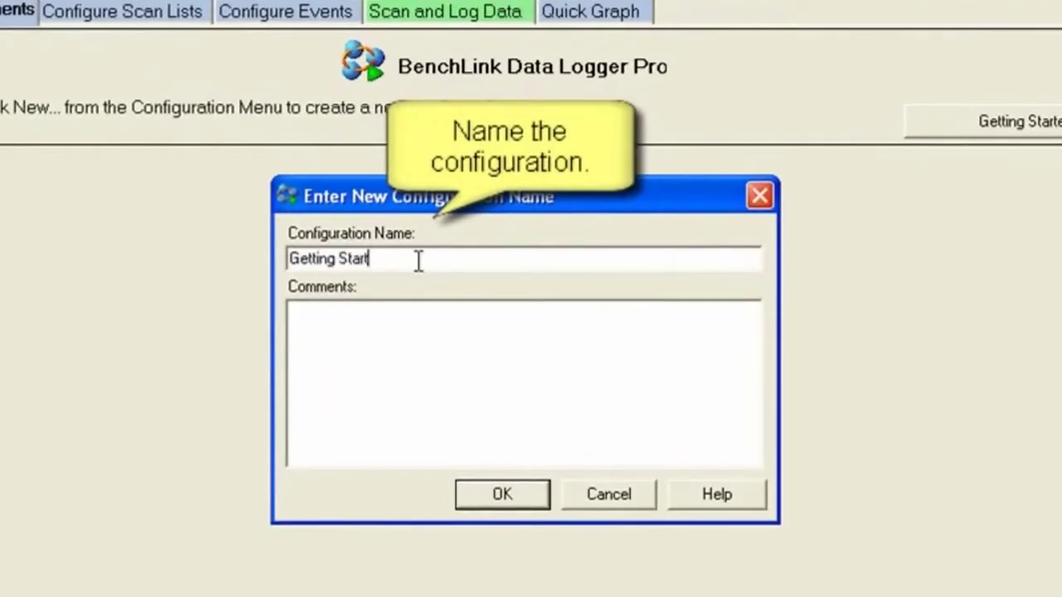
type("ed with")
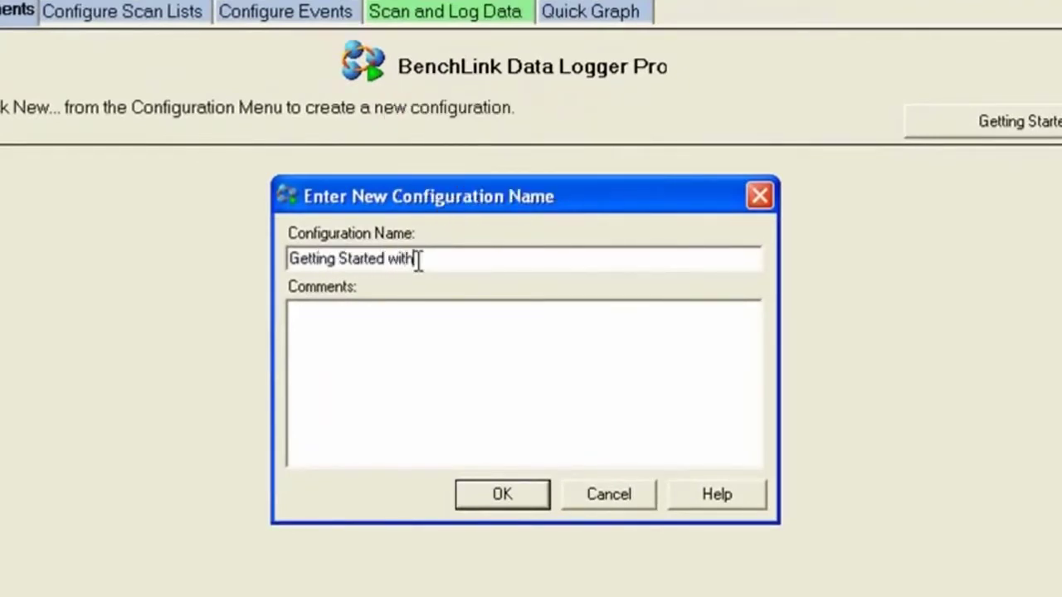
type(" Scanning")
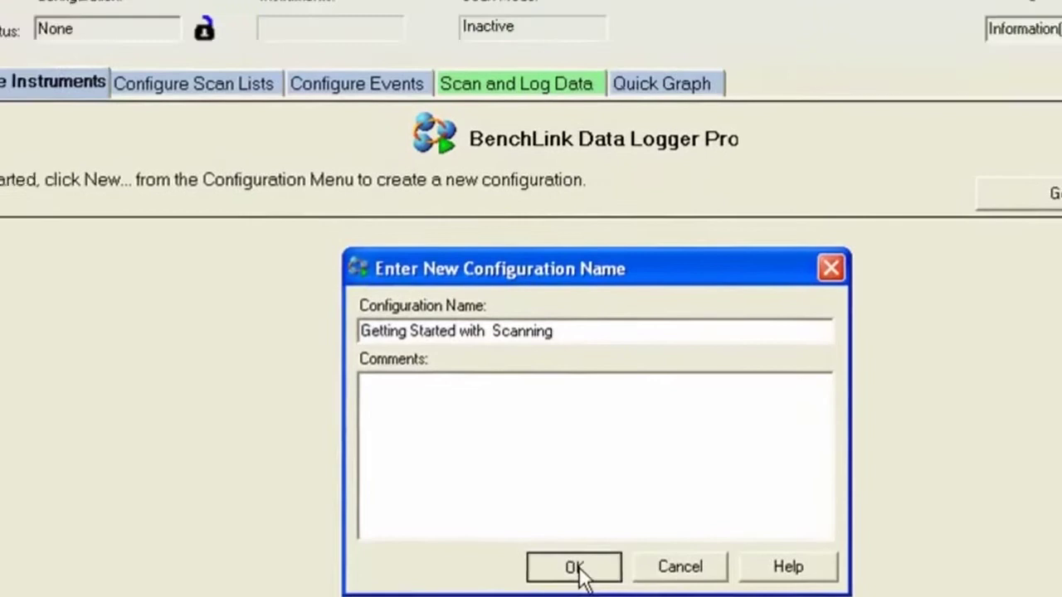
- Confirm the name, then find and connect the 34980A instrument at GPIB0::7::INSTR
left_click(575, 568)
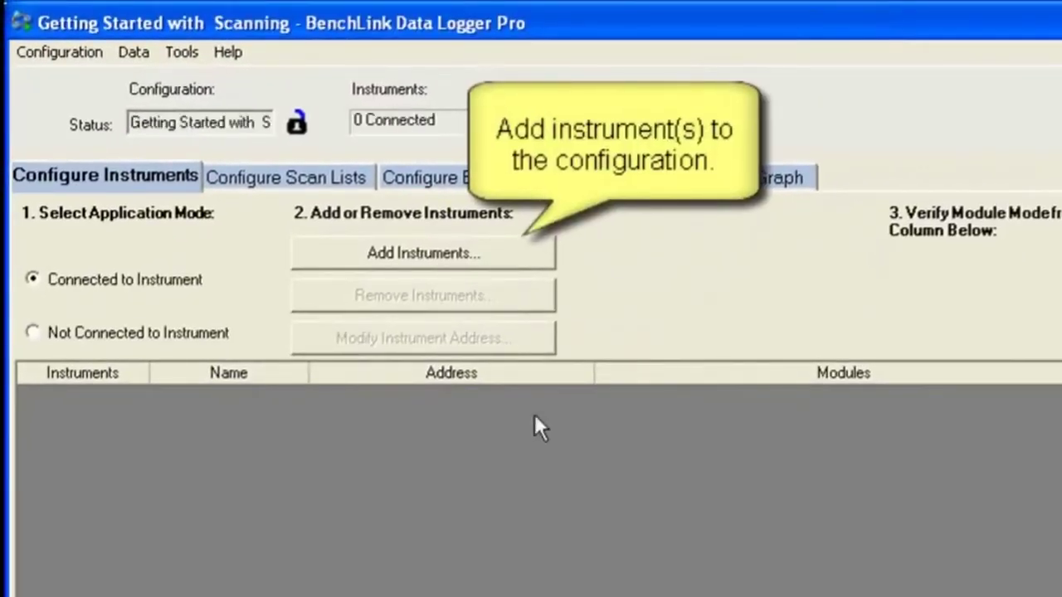
left_click(483, 249)
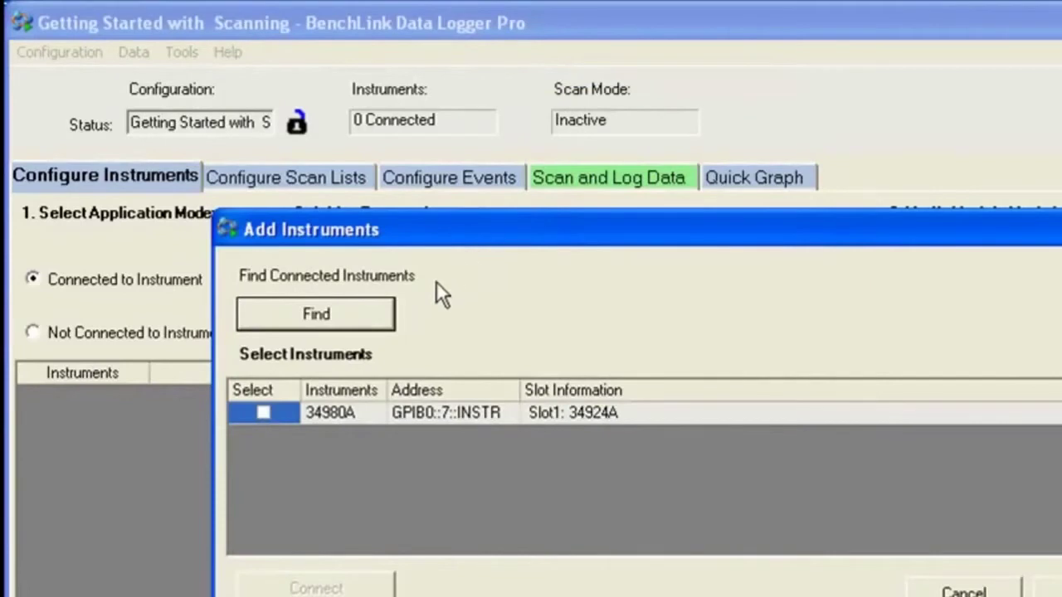
left_click(375, 316)
left_click(262, 413)
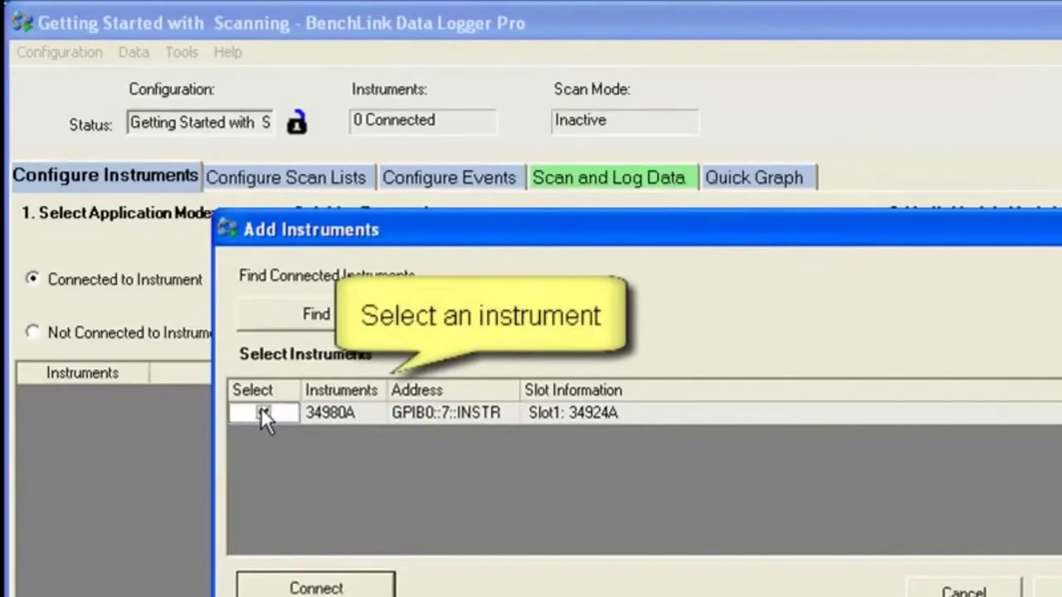
left_click(316, 587)
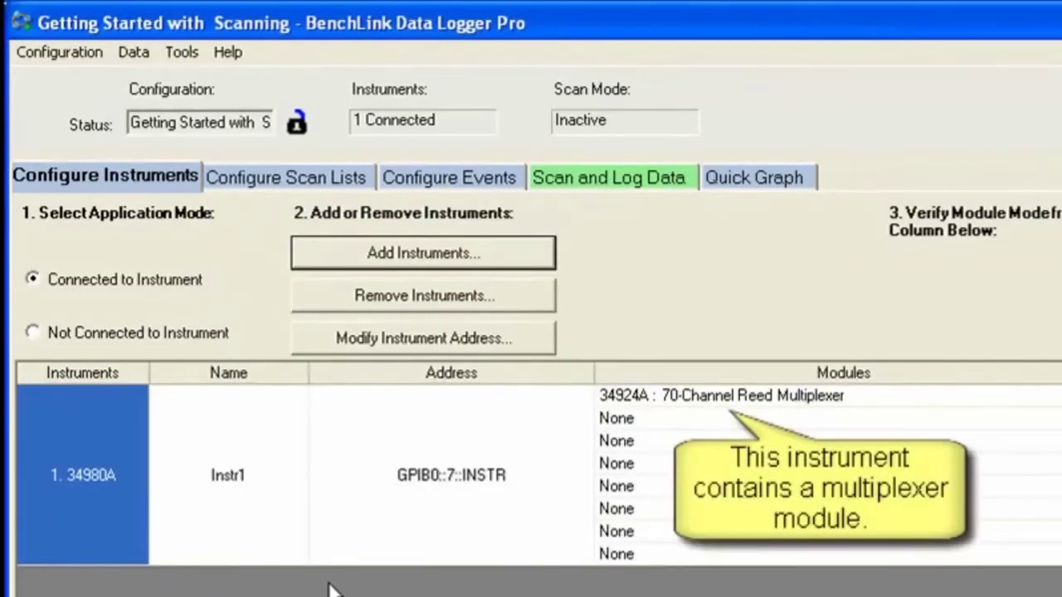
- Enable channel 1001 in Scan List A, named Power In, with 6.5-digit resolution
left_click(317, 172)
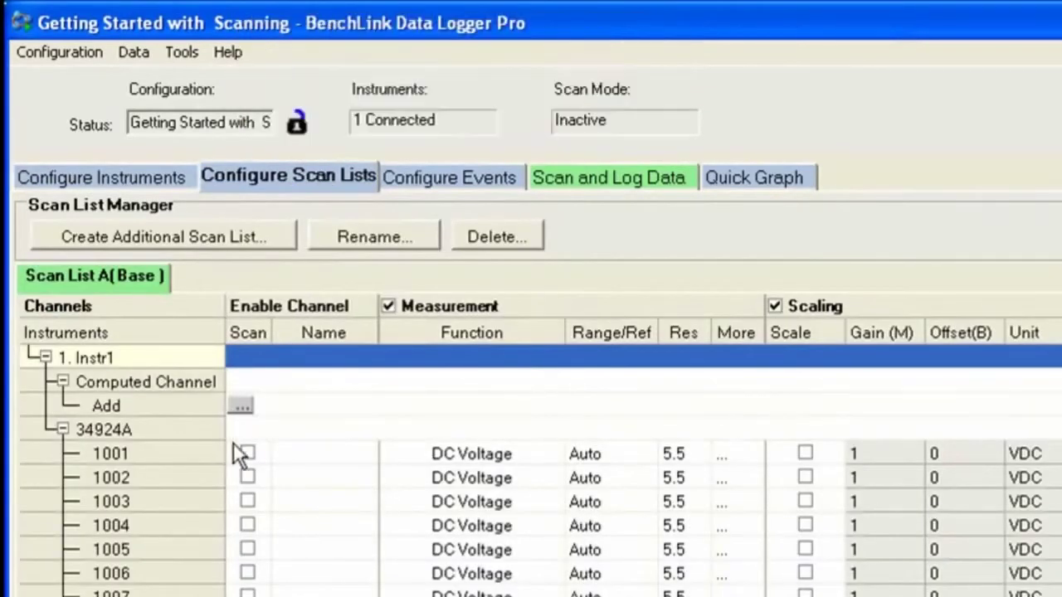
left_click(248, 453)
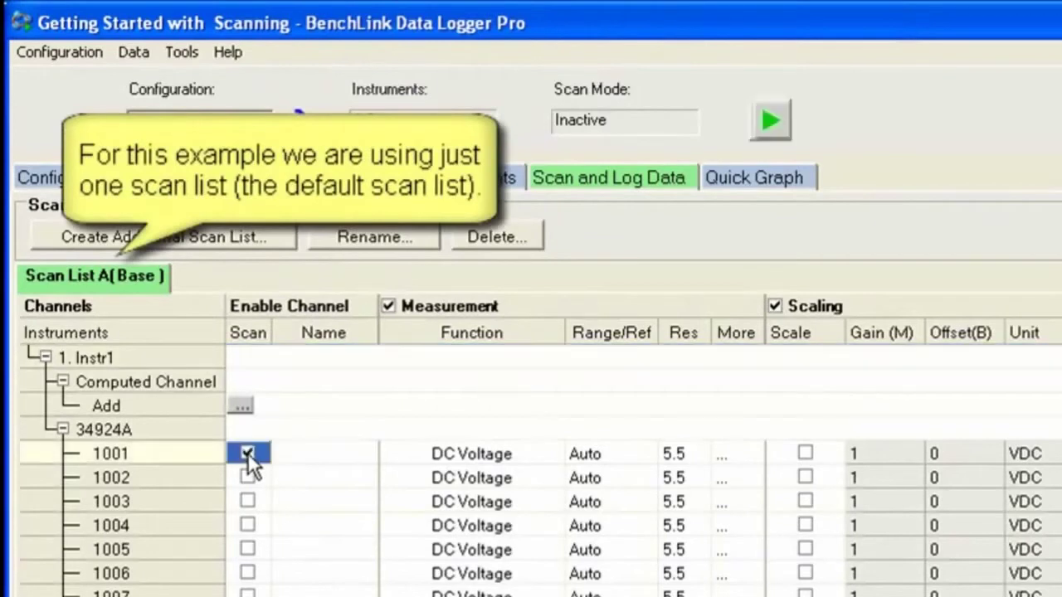
left_click(302, 453)
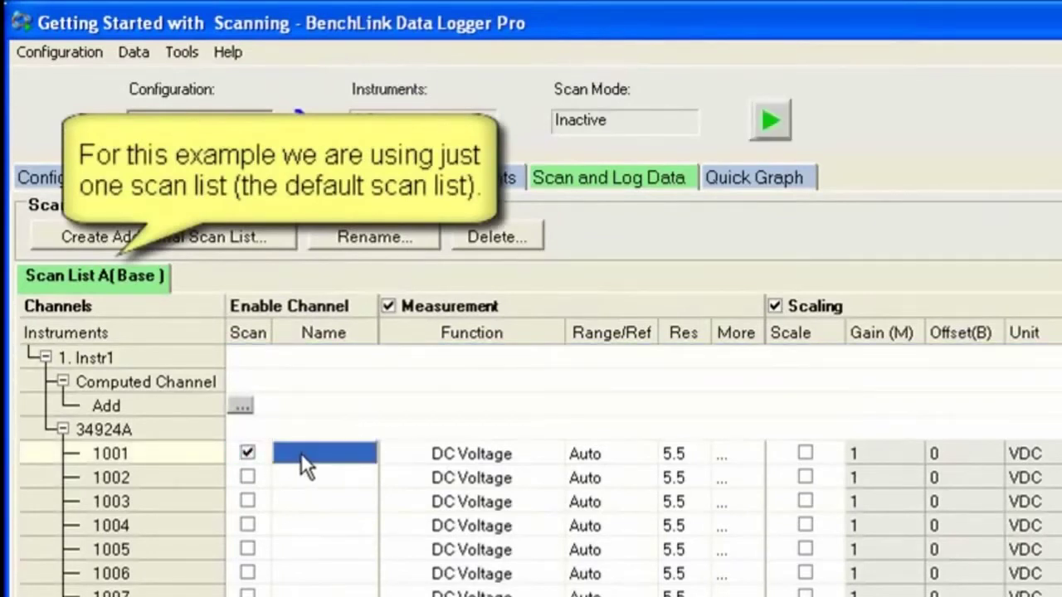
type("Power ")
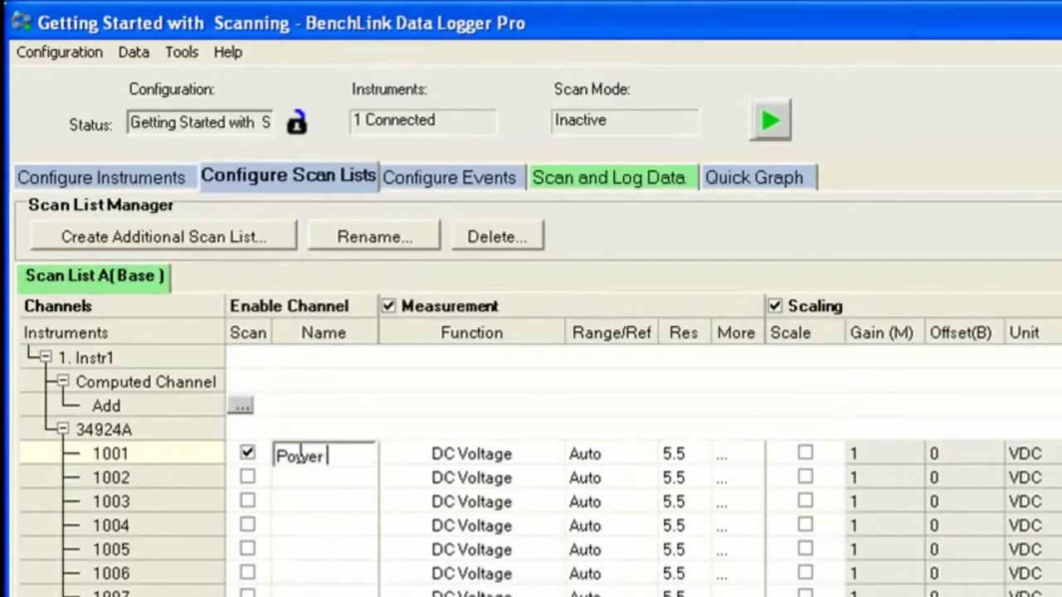
type("In")
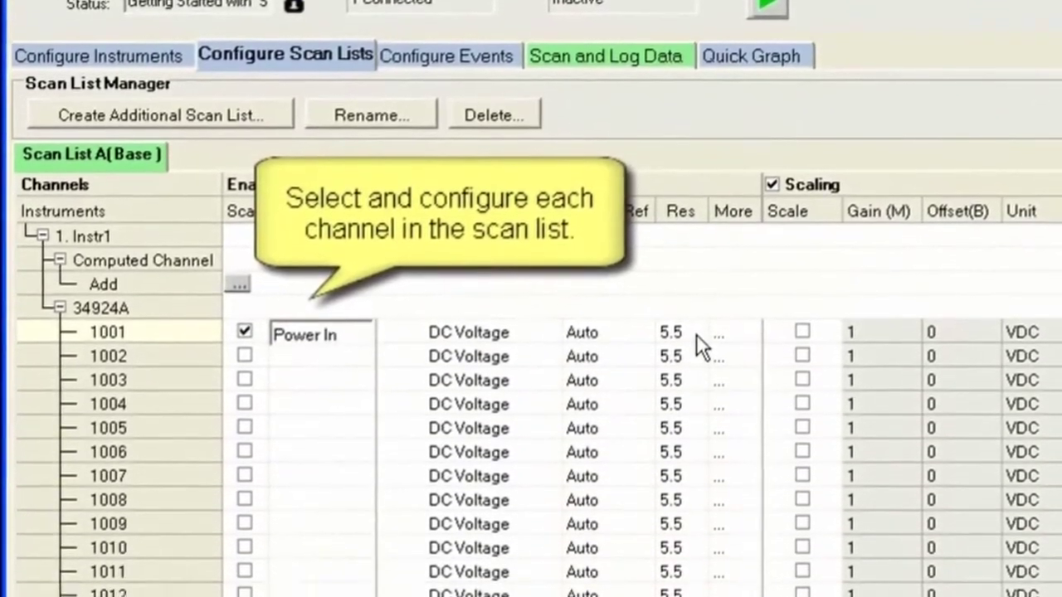
left_click(697, 454)
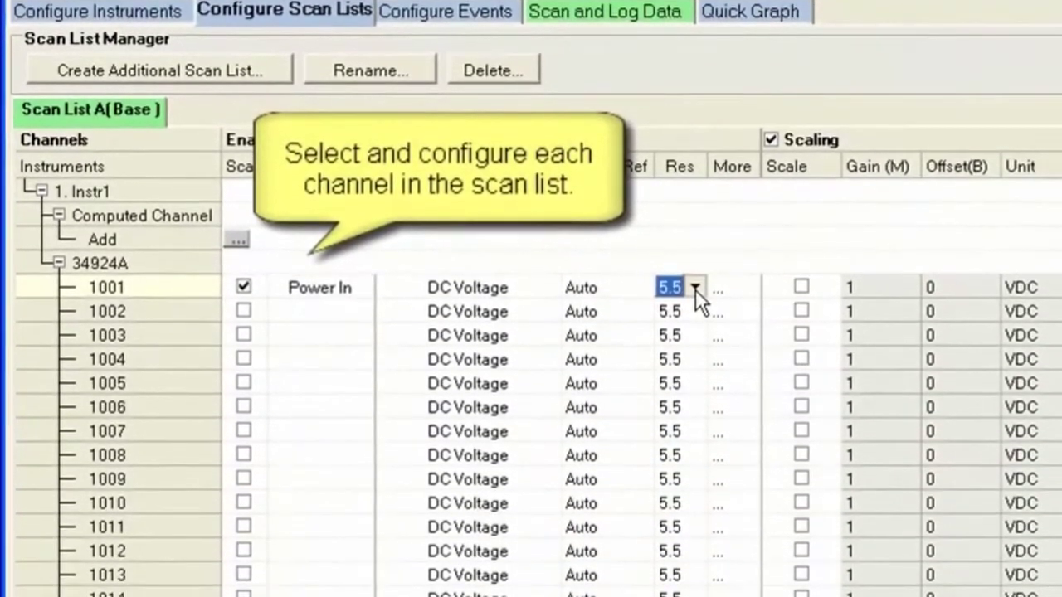
left_click(695, 287)
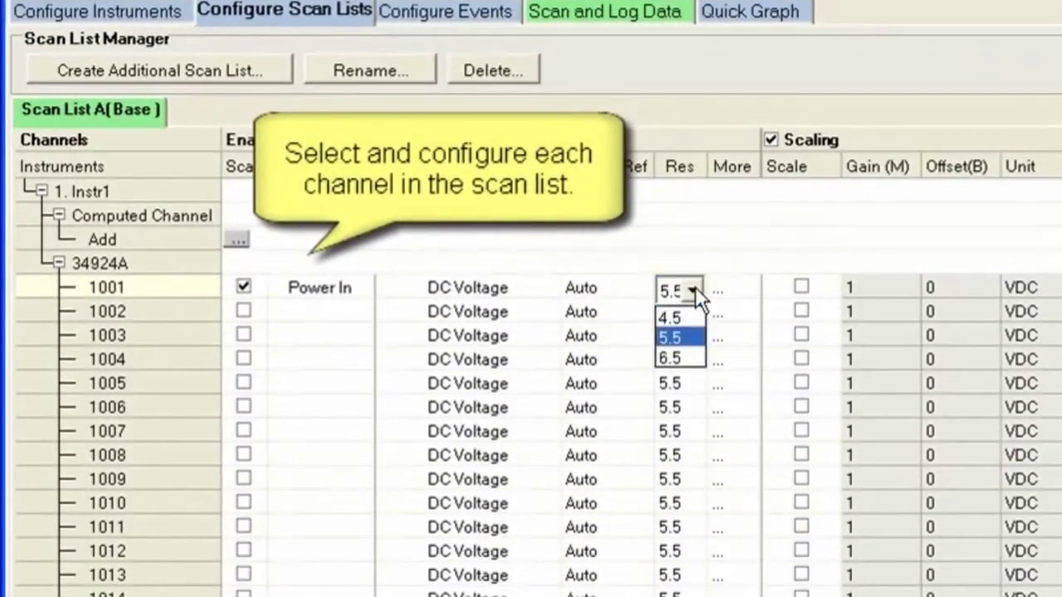
left_click(672, 360)
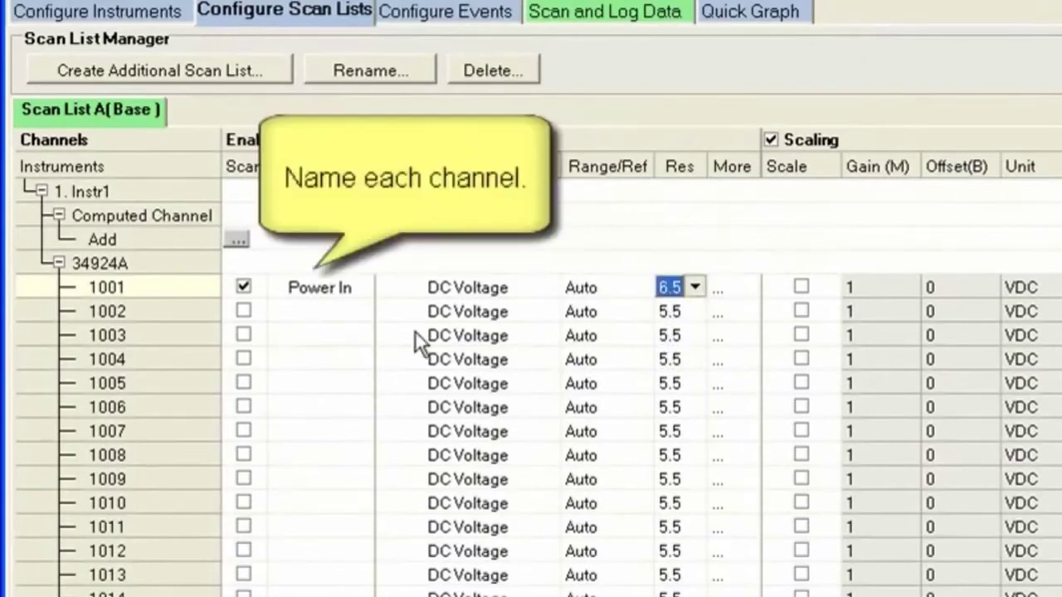
- Enable channel 1002, name it Low Load, and measure it as Four-Wire Ohms
left_click(242, 309)
left_click(286, 312)
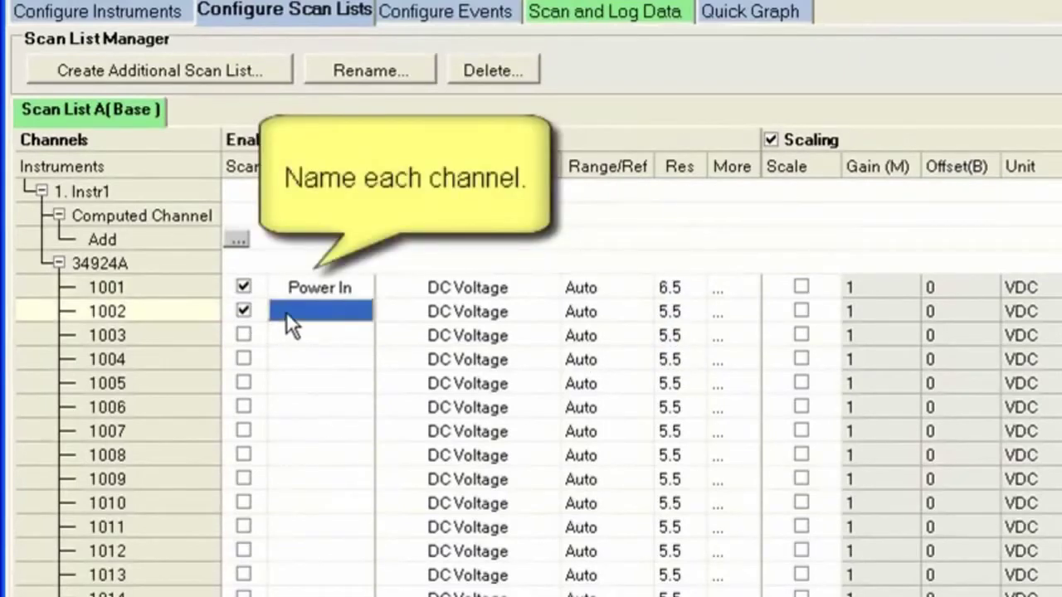
left_click(287, 311)
type("Low")
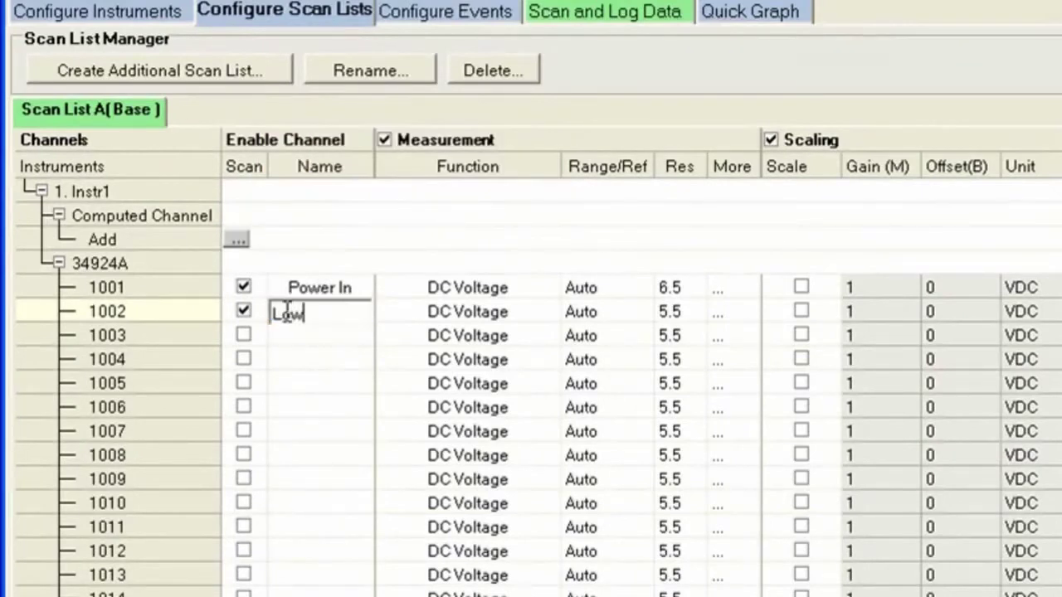
type(" Load")
left_click(458, 308)
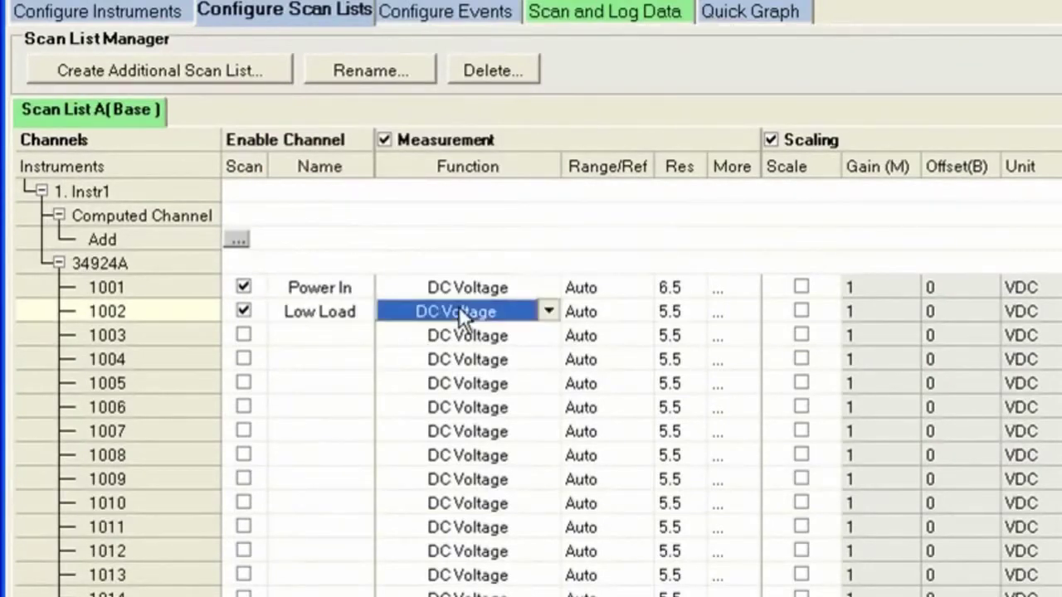
left_click(551, 312)
left_click(491, 403)
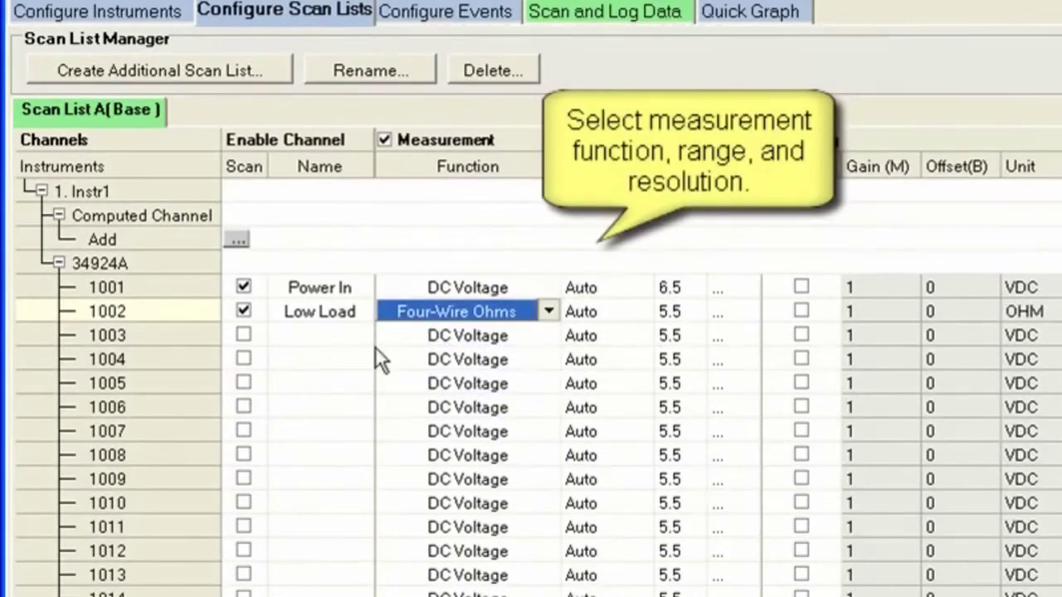
- Enable channel 1003, name it High Load, and measure it as Two-Wire Ohms
left_click(243, 334)
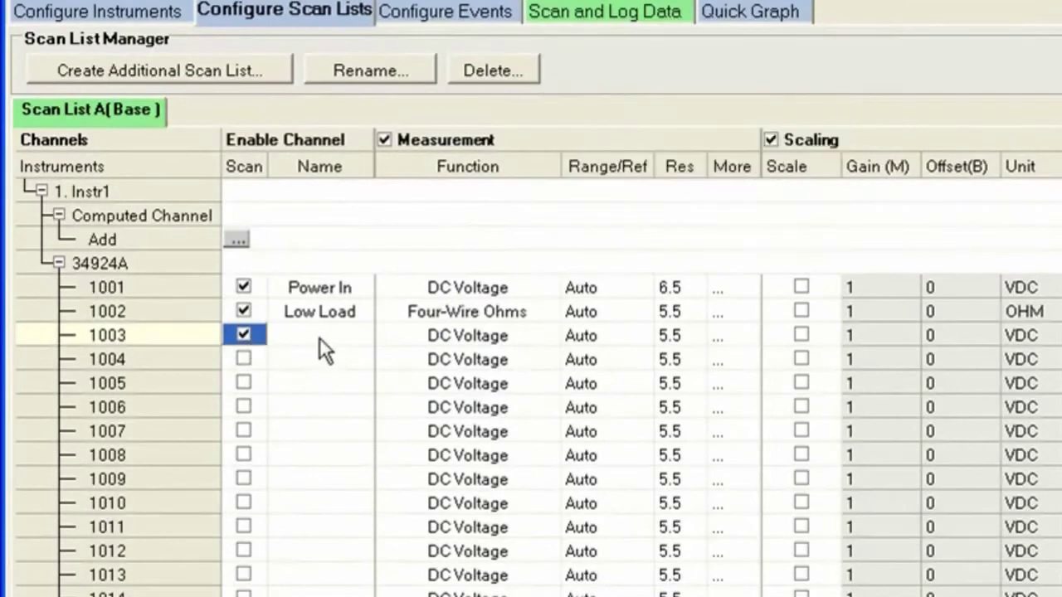
left_click(320, 340)
type("H")
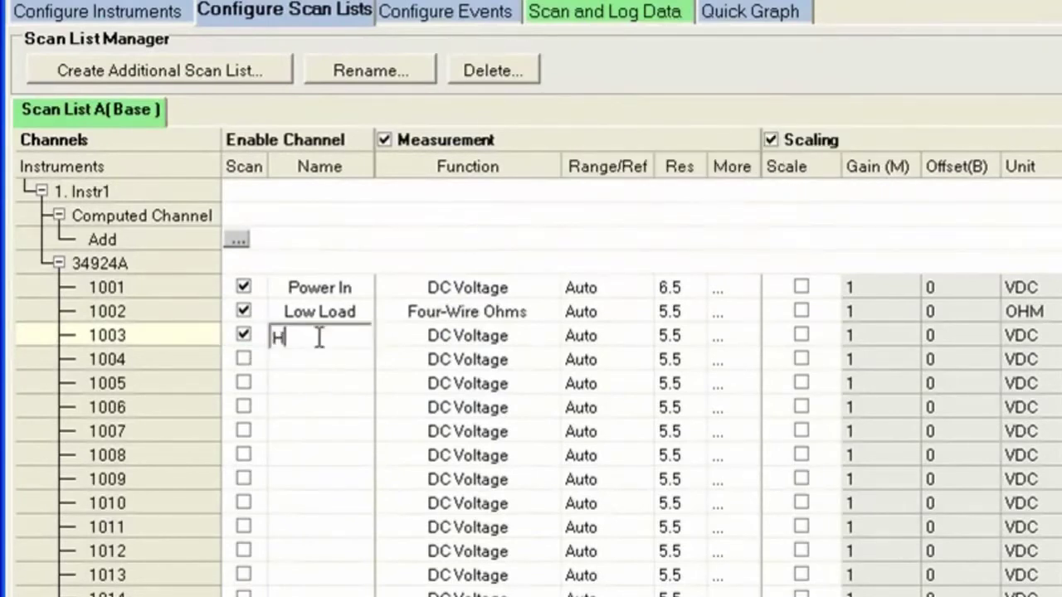
type("igh Load")
left_click(485, 340)
left_click(545, 336)
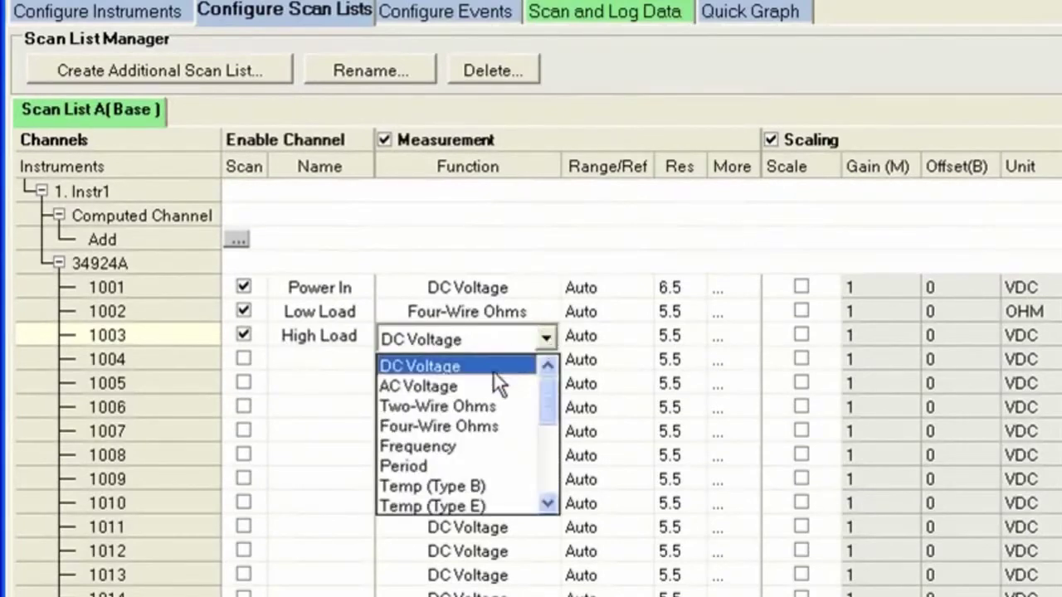
left_click(469, 406)
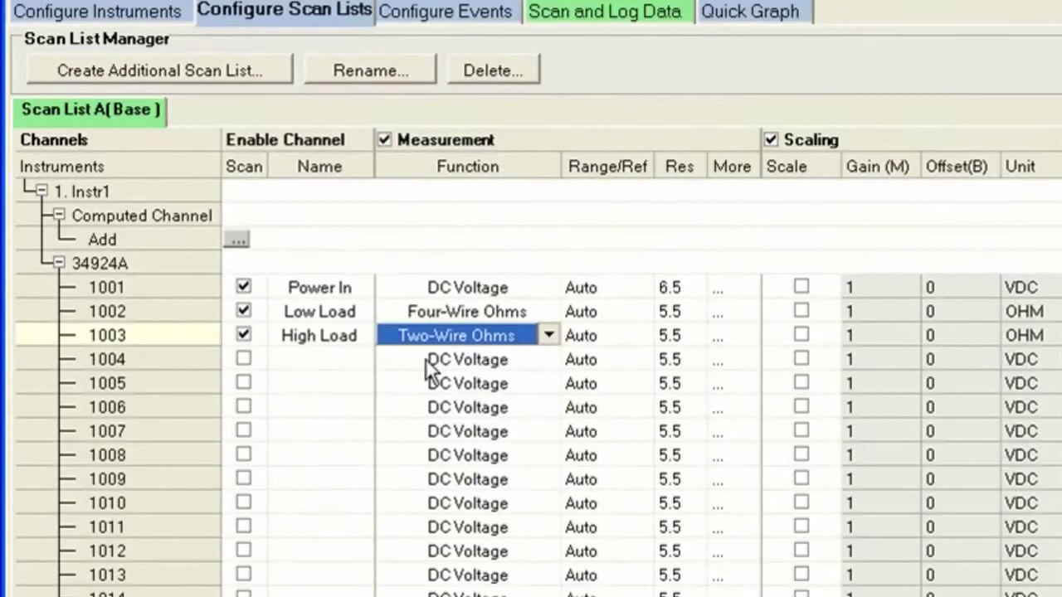
- Enable channel 1004, name it Out Freq, and measure it as Frequency
left_click(241, 357)
left_click(310, 359)
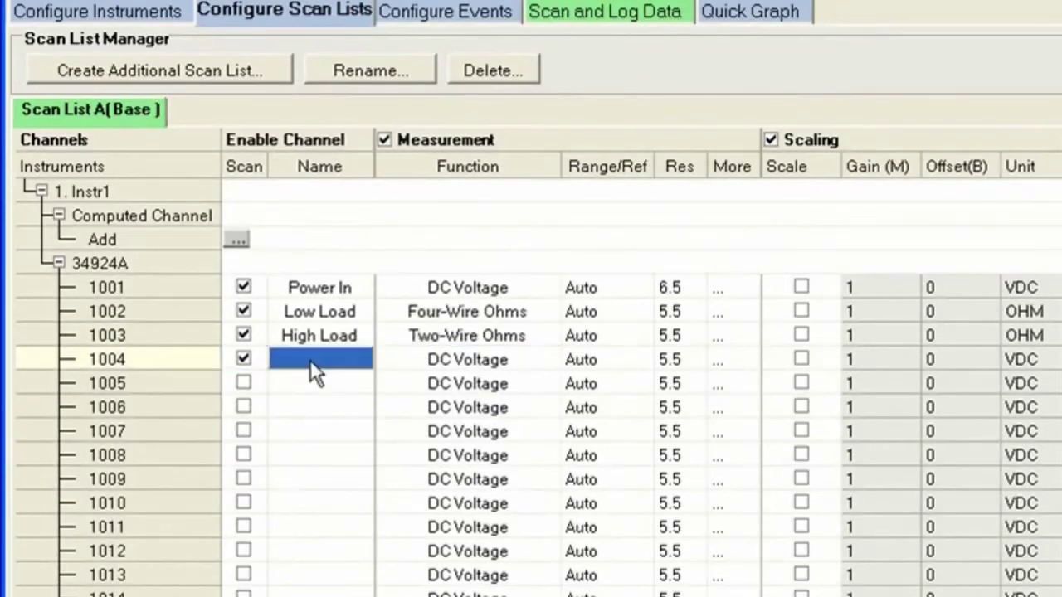
type("Ou")
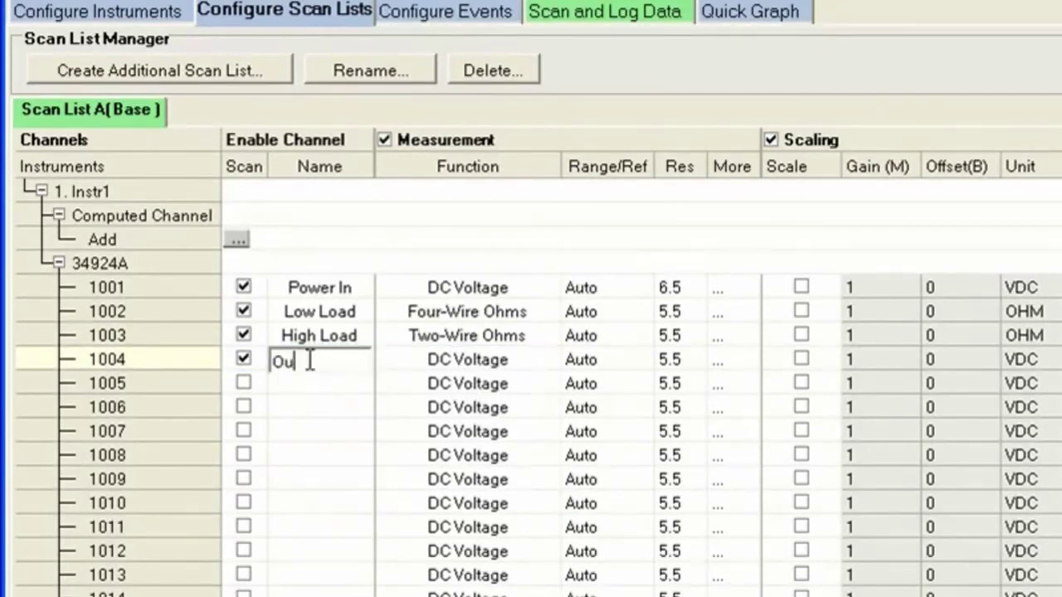
type("t Freq")
left_click(415, 362)
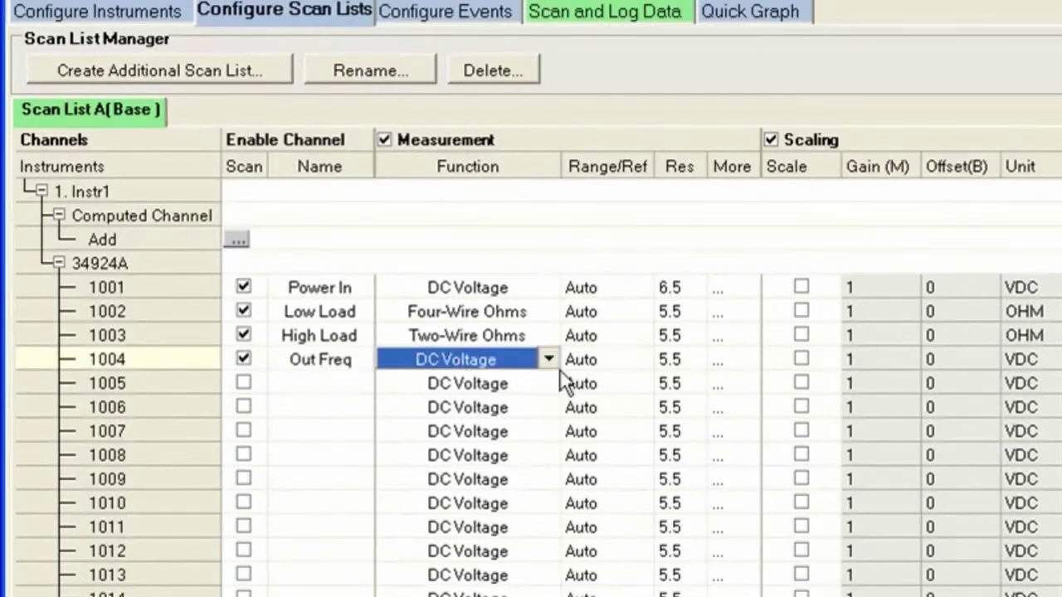
left_click(547, 363)
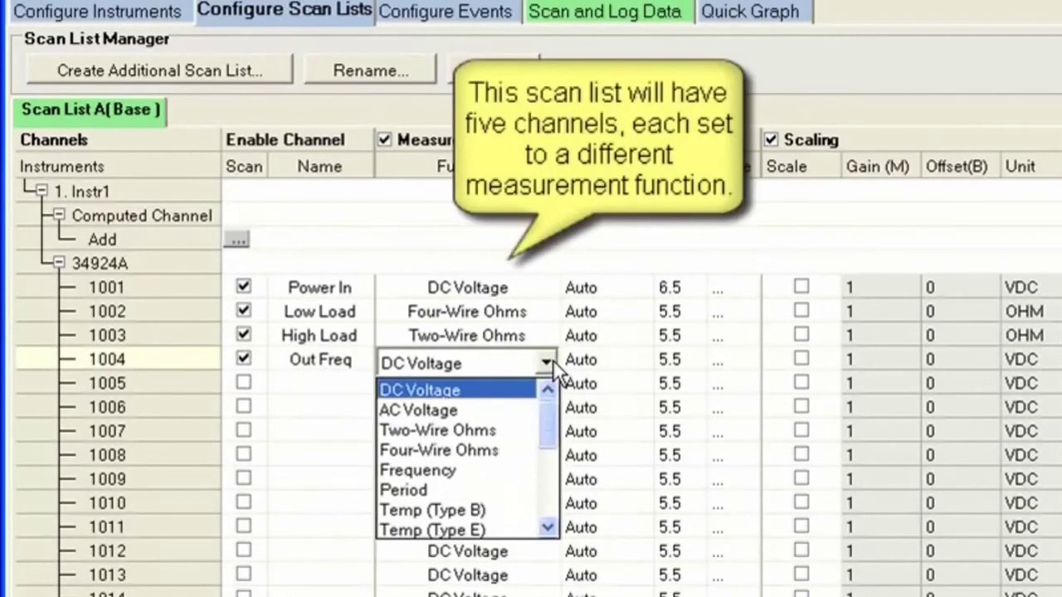
left_click(508, 463)
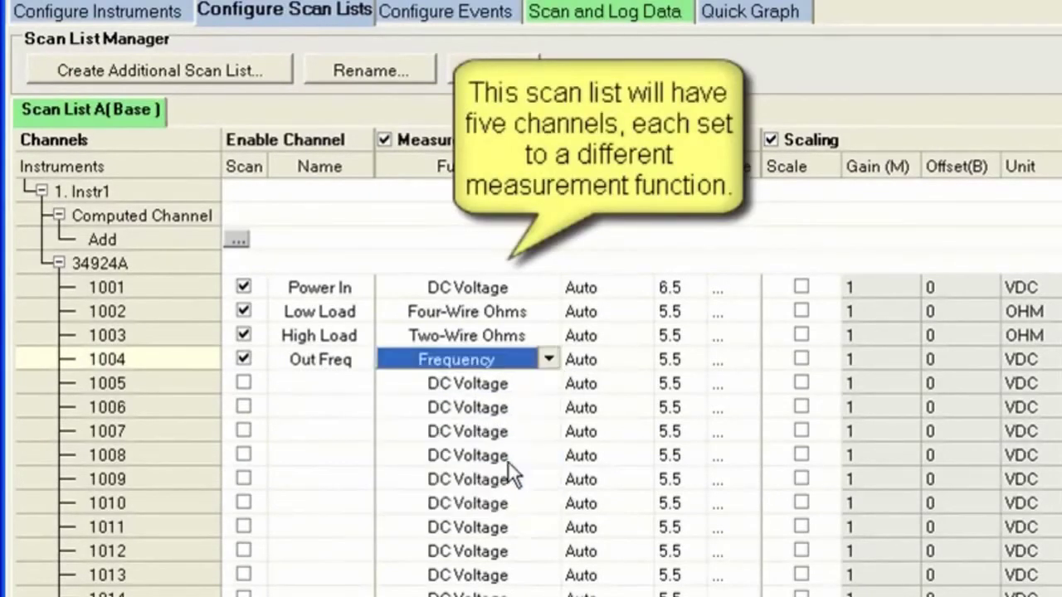
- Enable channel 1005 as Oven Temp, measuring Temp 10K Therm in °F
left_click(243, 383)
left_click(303, 385)
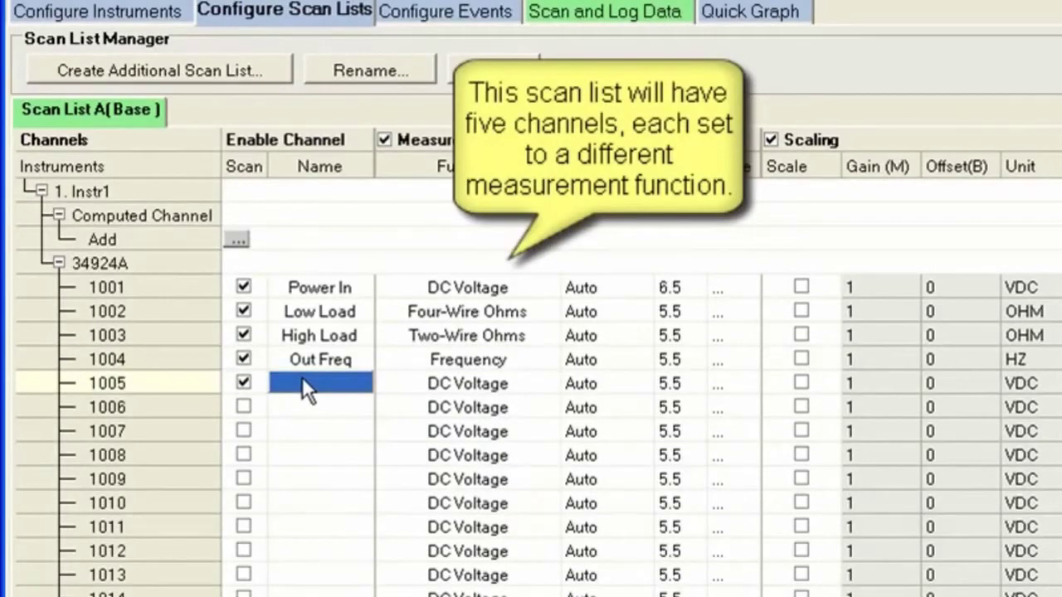
type("Oven Temp")
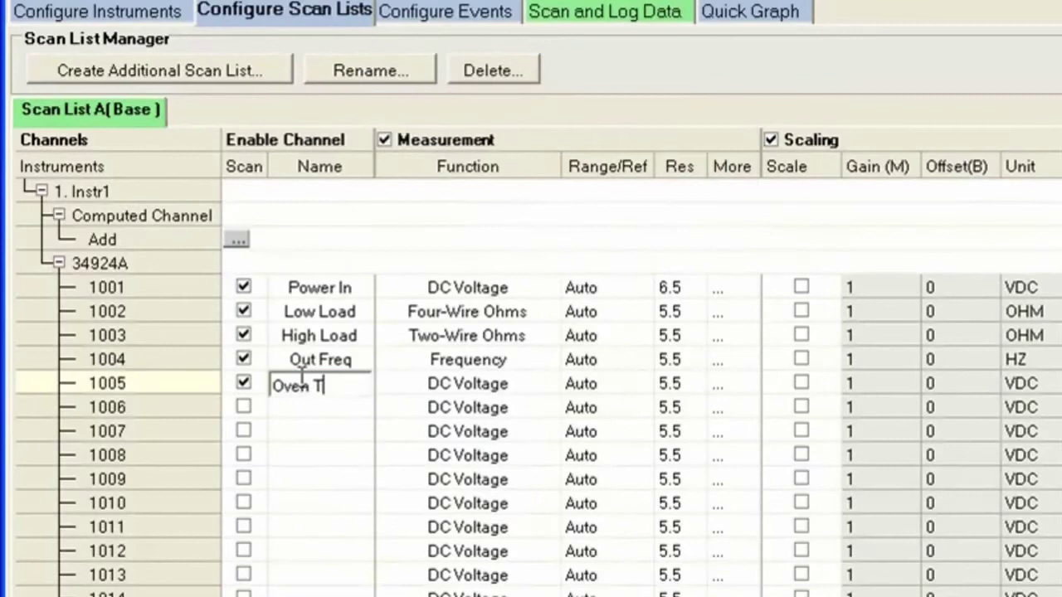
left_click(477, 387)
left_click(548, 388)
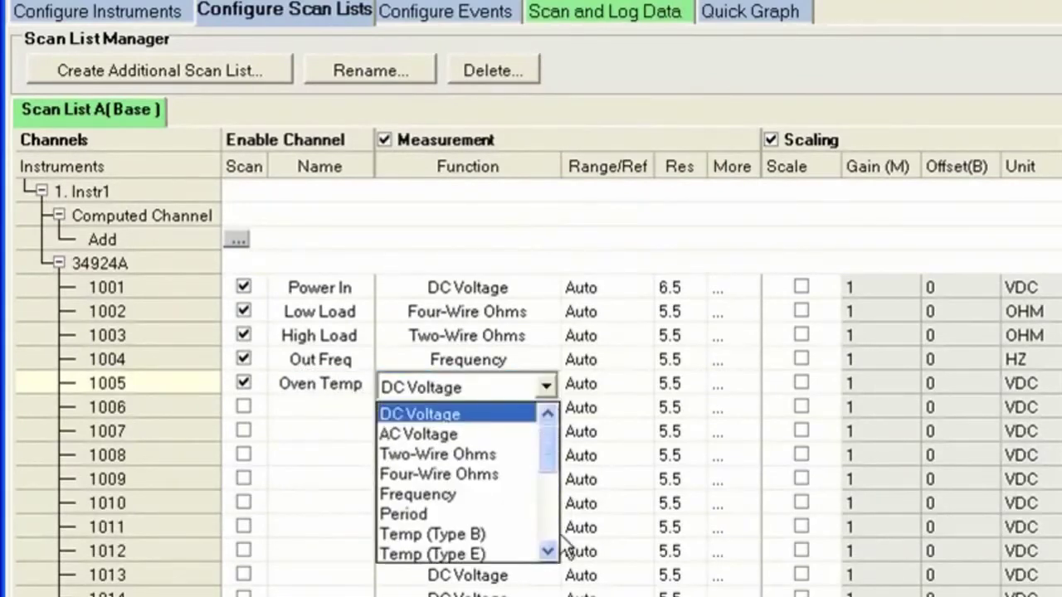
scroll(552, 539, "down", 3)
scroll(551, 526, "down", 1)
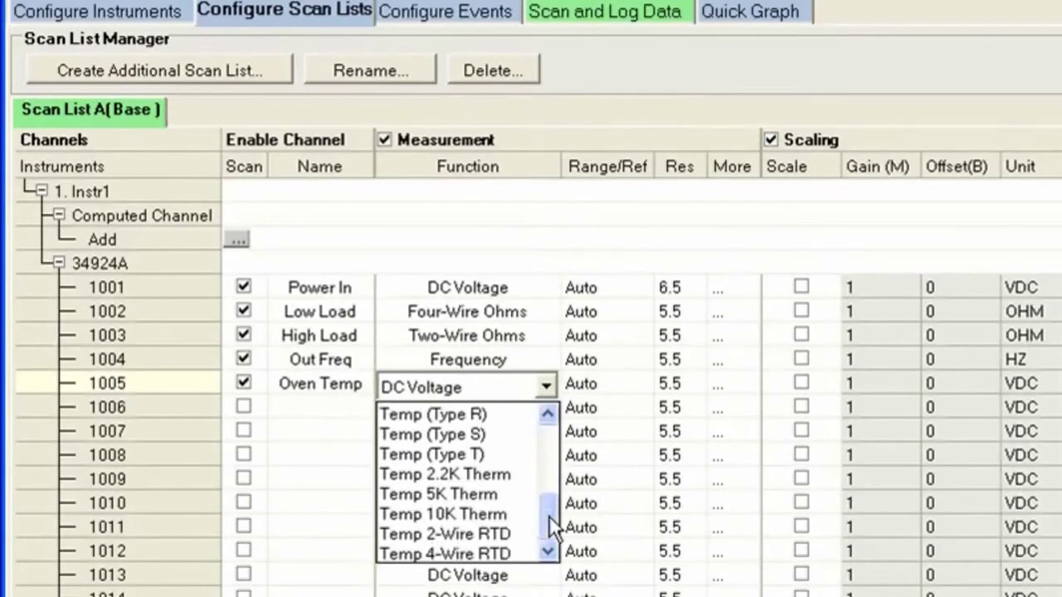
left_click(499, 513)
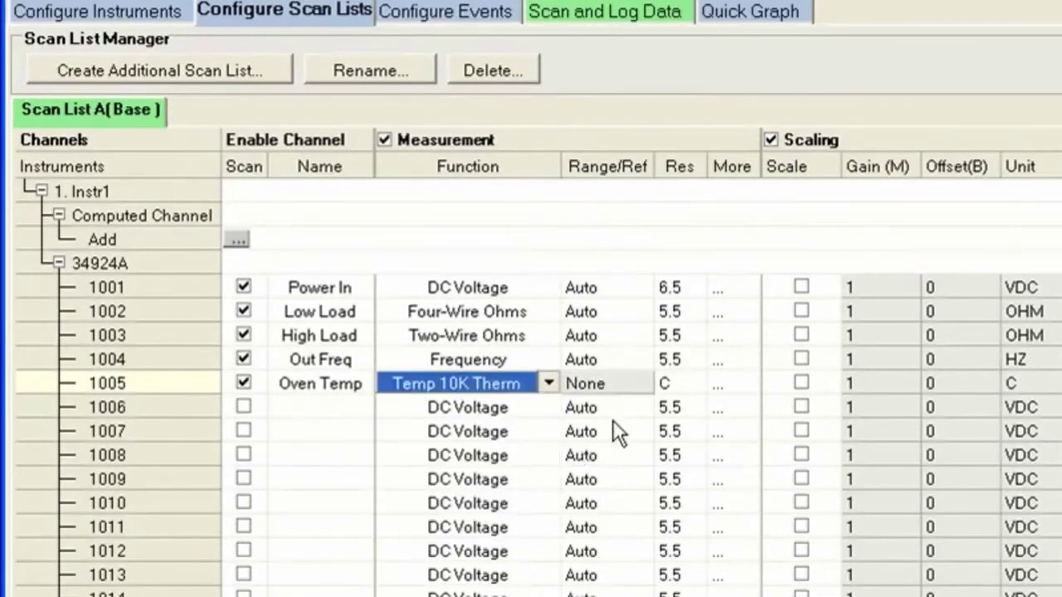
left_click(670, 384)
left_click(691, 385)
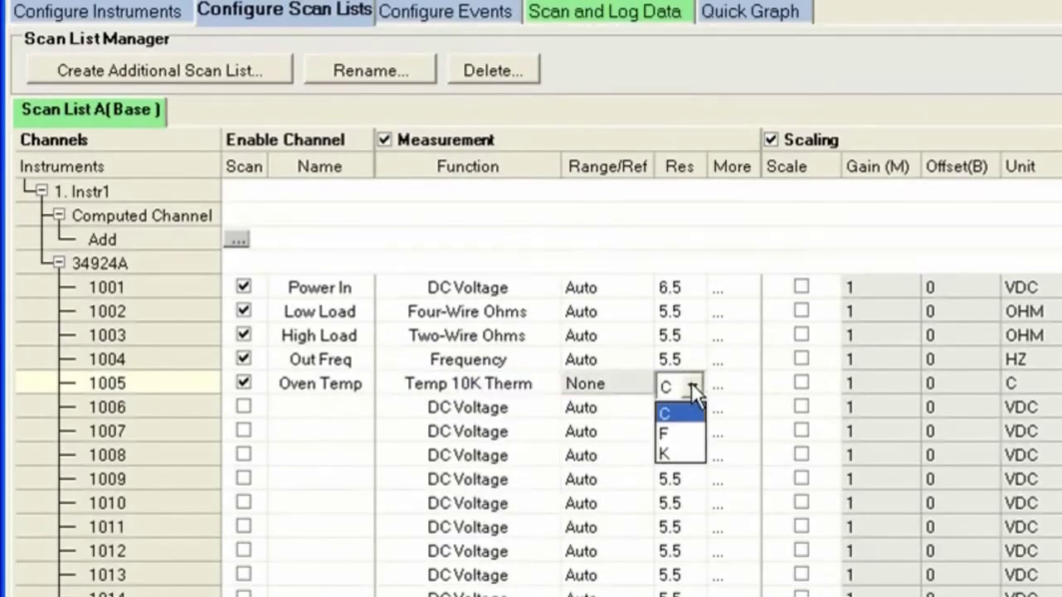
left_click(685, 433)
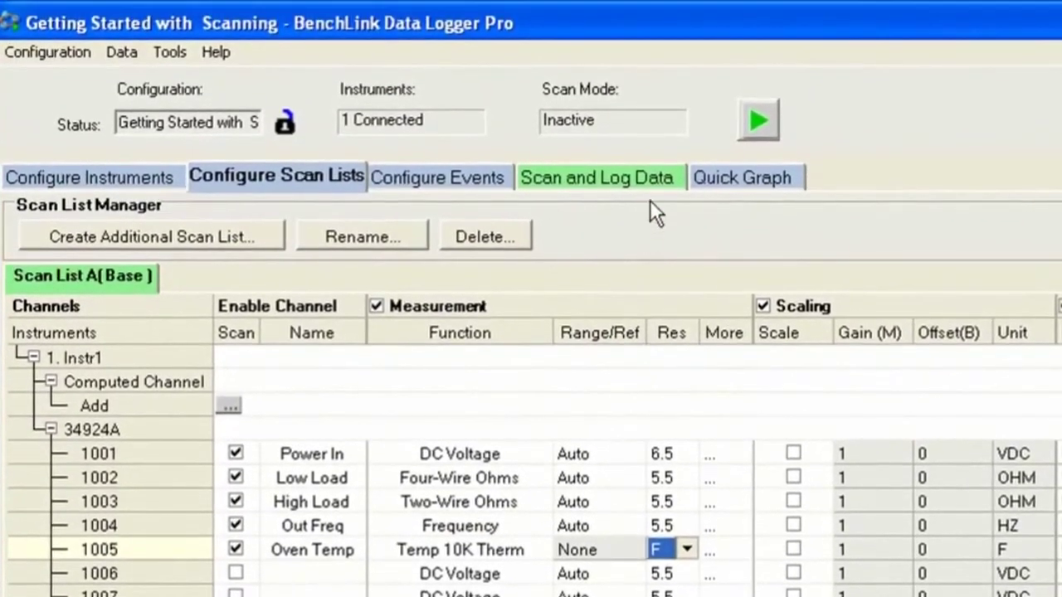
- Give Scan List A a 3-second scan interval and stop After N Scans set to 20
left_click(656, 142)
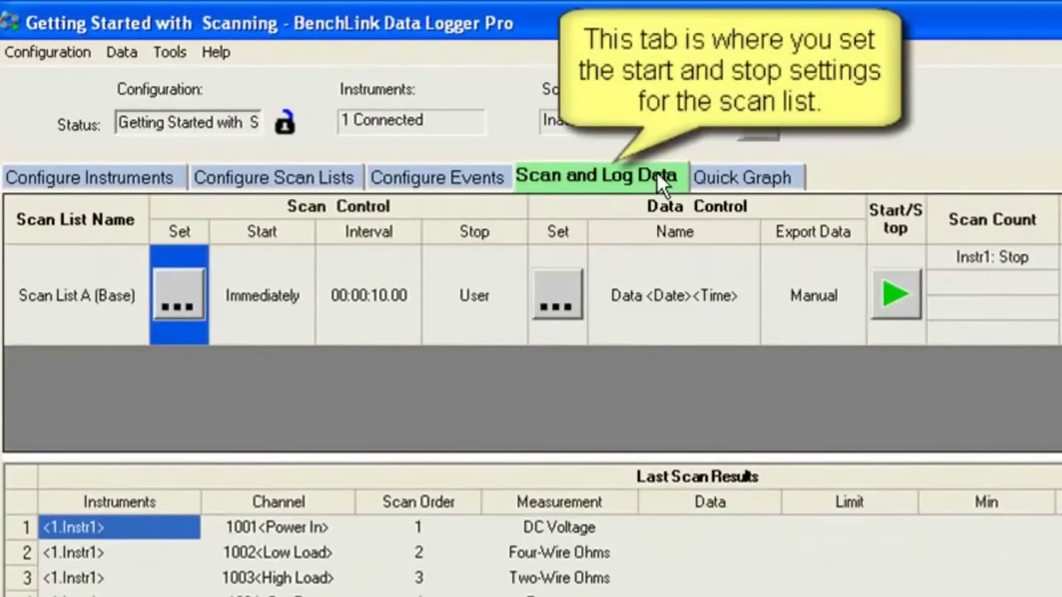
left_click(161, 288)
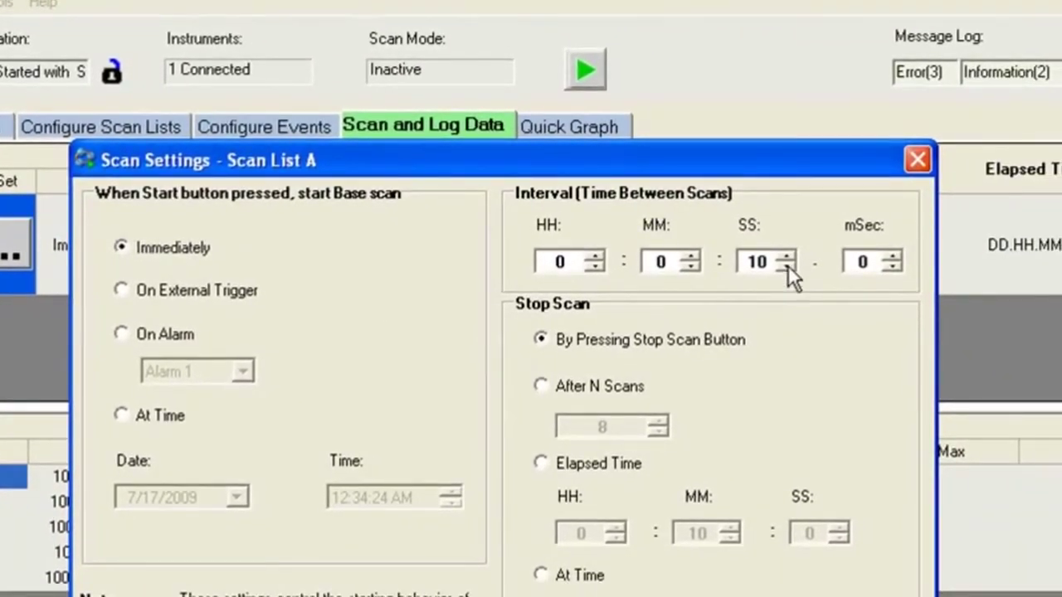
double_click(784, 265)
left_click(784, 265)
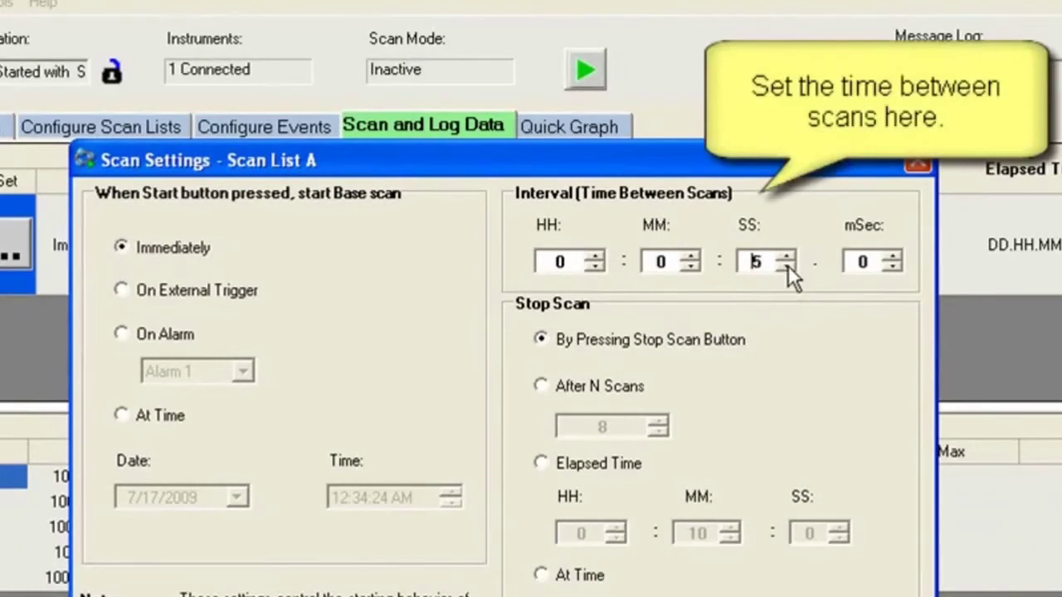
left_click(787, 266)
left_click(543, 385)
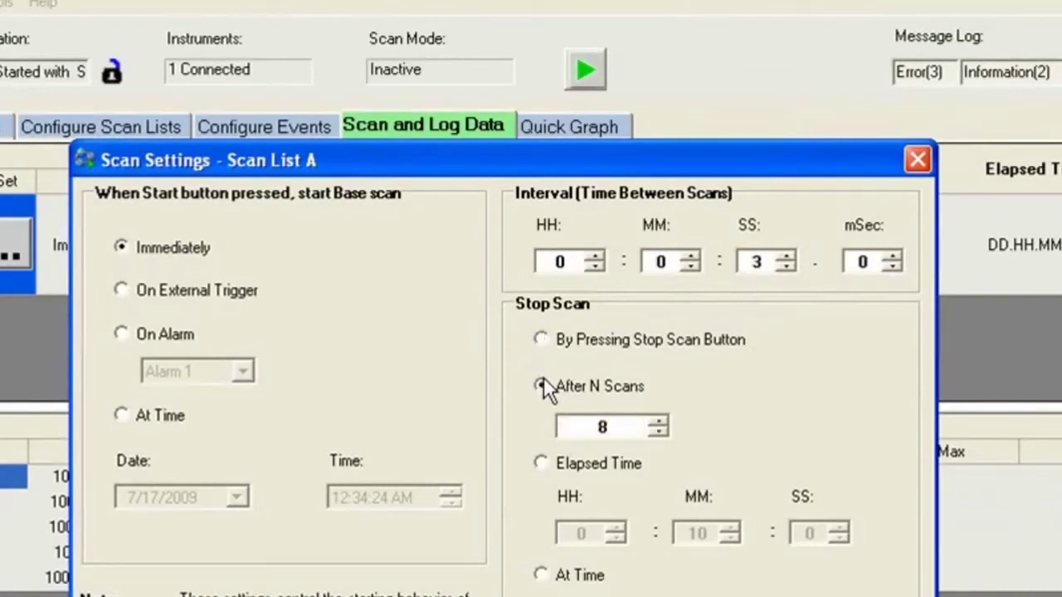
left_click_drag(617, 426, 579, 424)
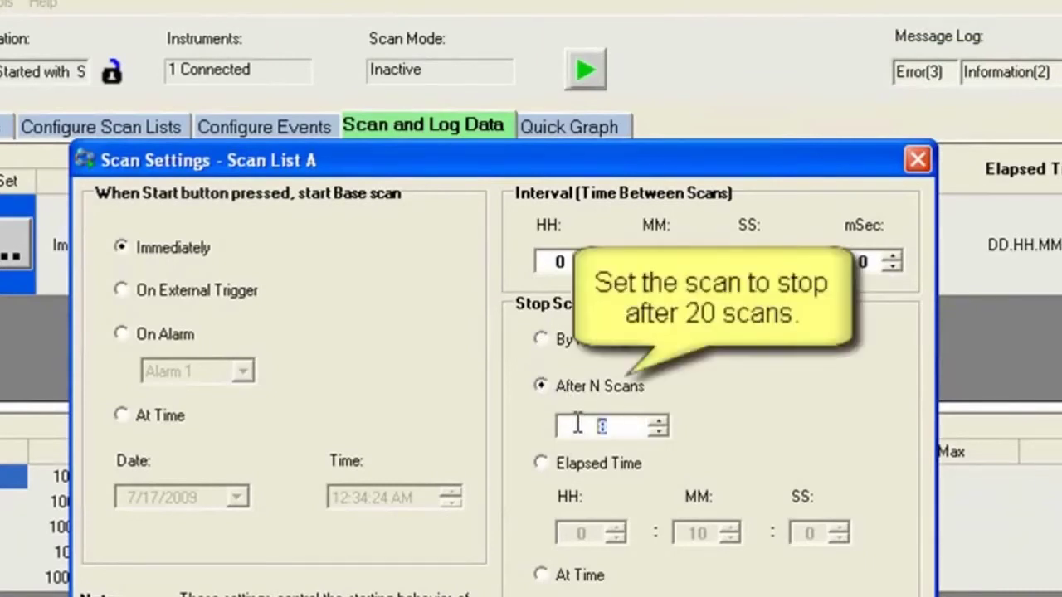
type("20")
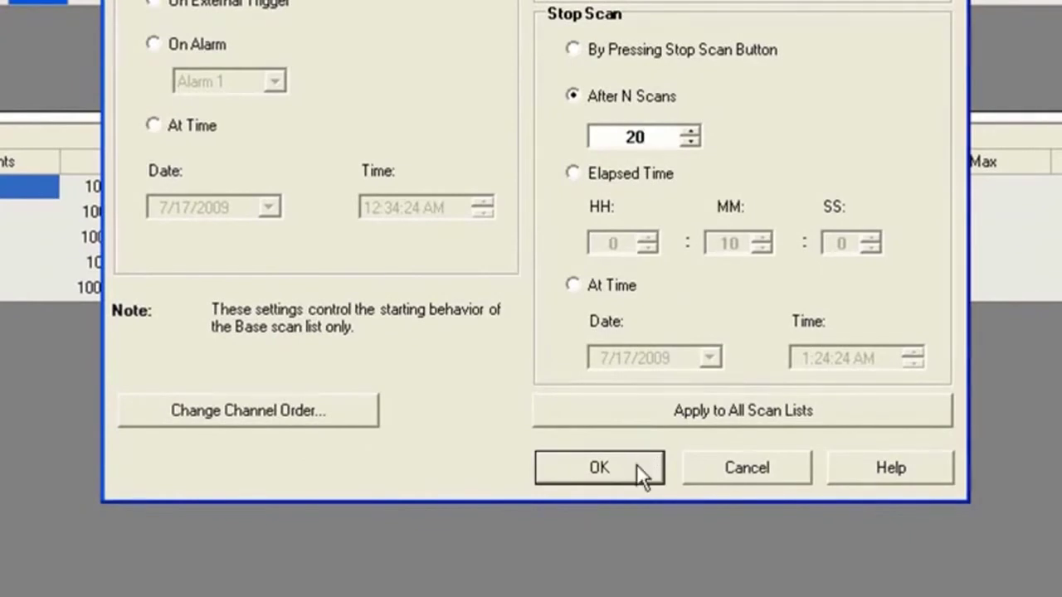
left_click(637, 464)
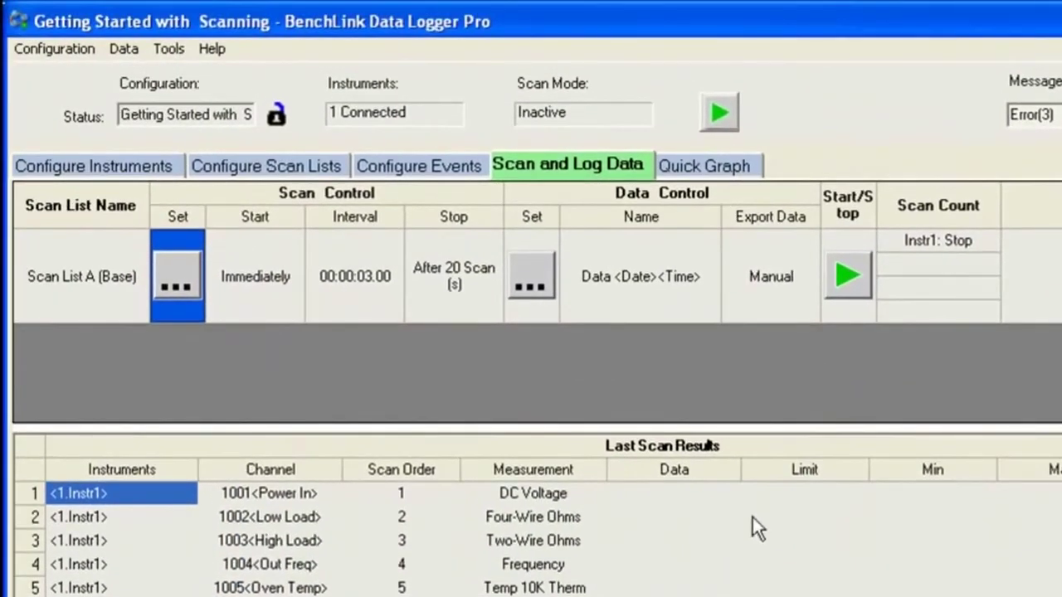
- Start the 20-scan run with the Quick Graph view showing the live plot
left_click(724, 166)
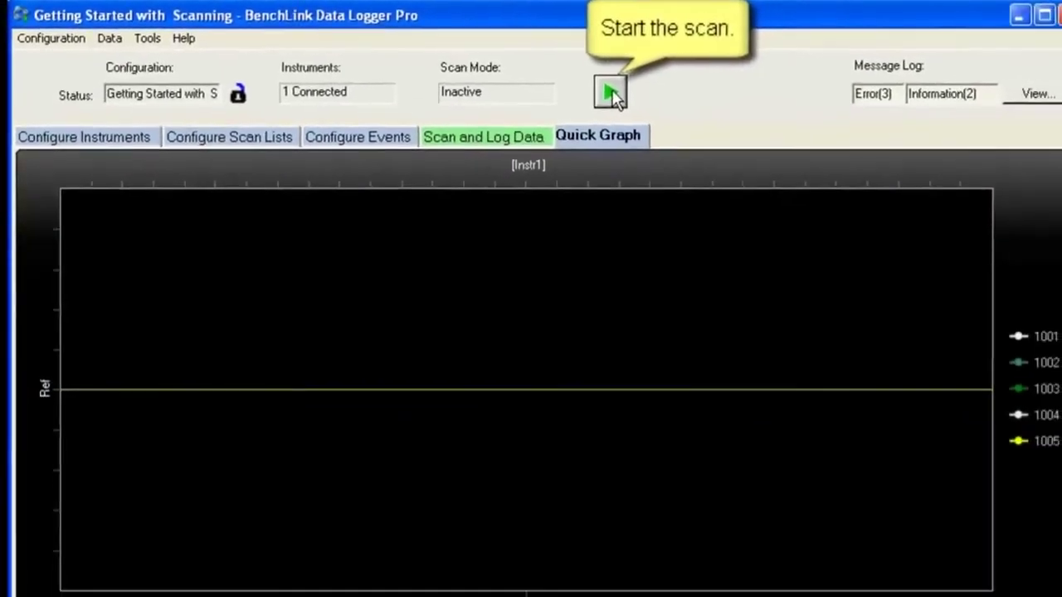
left_click(597, 91)
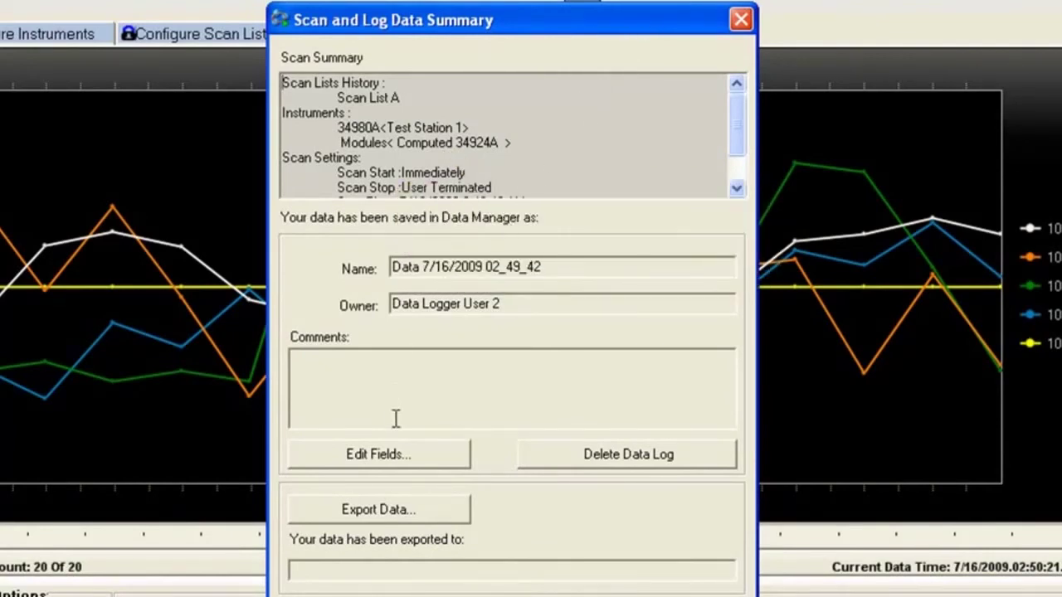
- Export the logged data to the default folder Data 7_16_2009 02_49_42
left_click(398, 511)
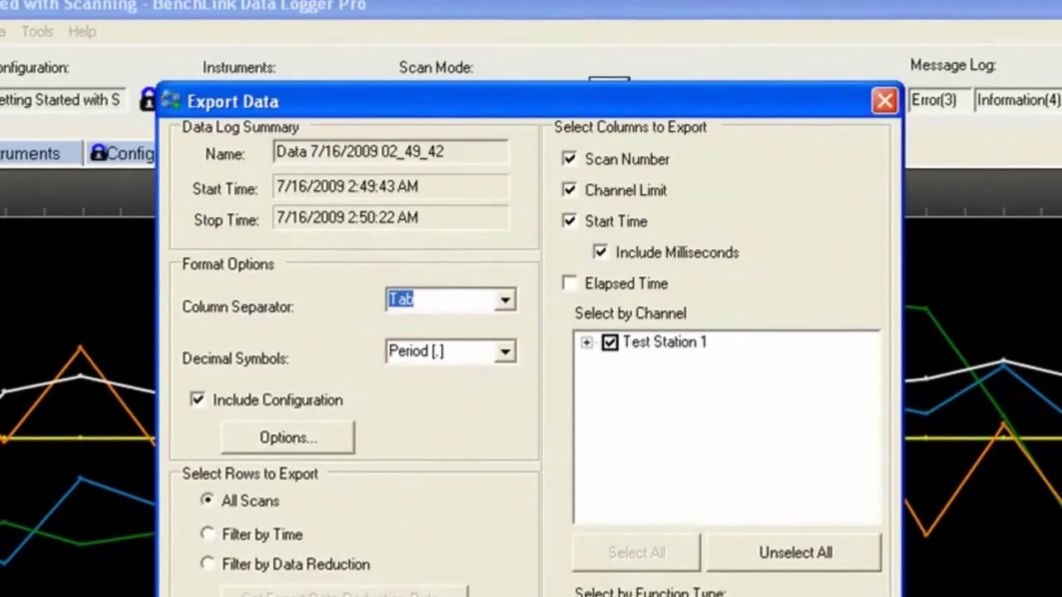
key("Return")
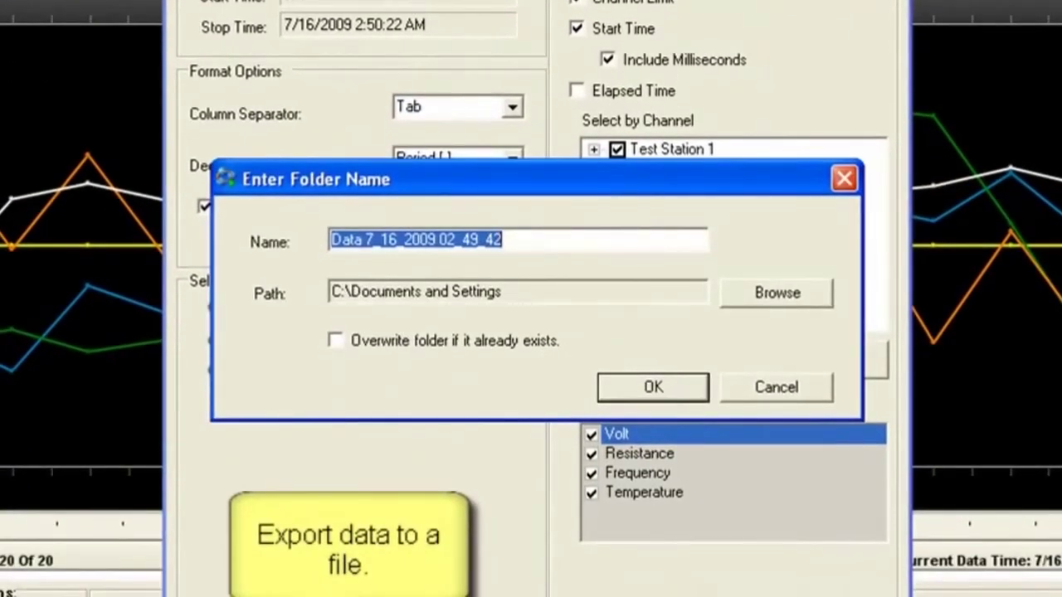
left_click(666, 385)
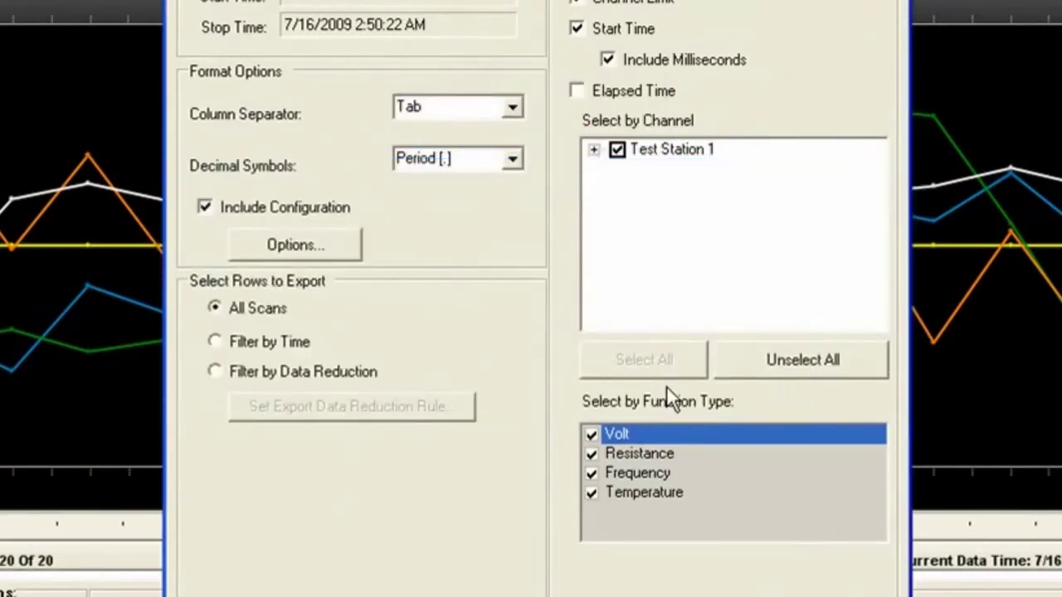